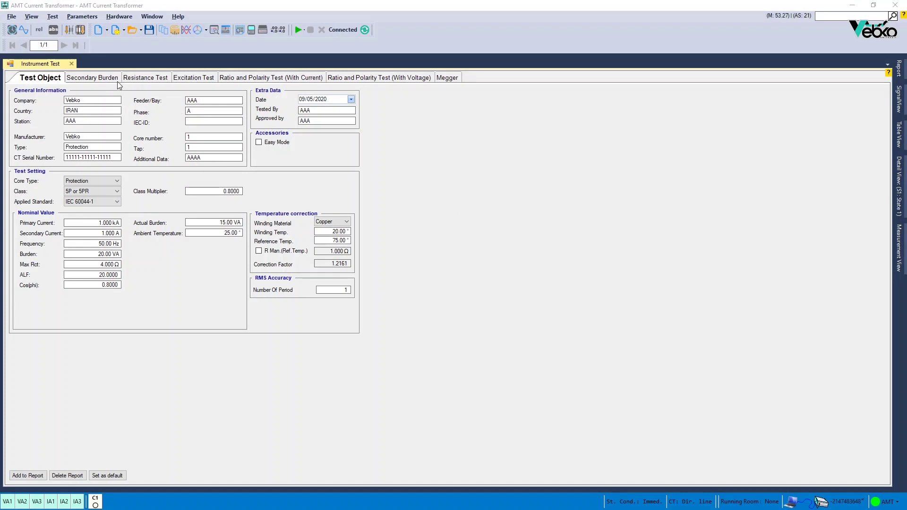
Step: Browse the Resistance, Excitation, both Ratio and Polarity, Secondary Burden, Test Object and Megger pages
left_click(145, 79)
left_click(199, 78)
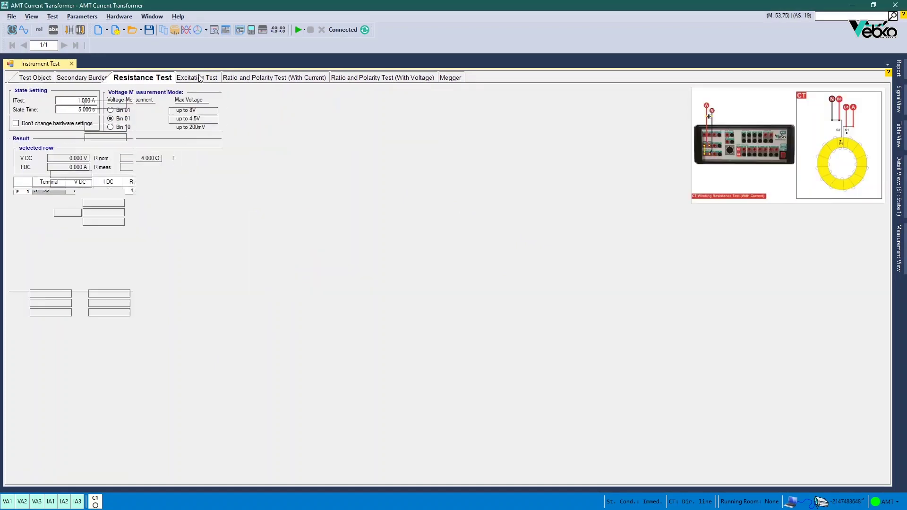
left_click(248, 80)
left_click(358, 79)
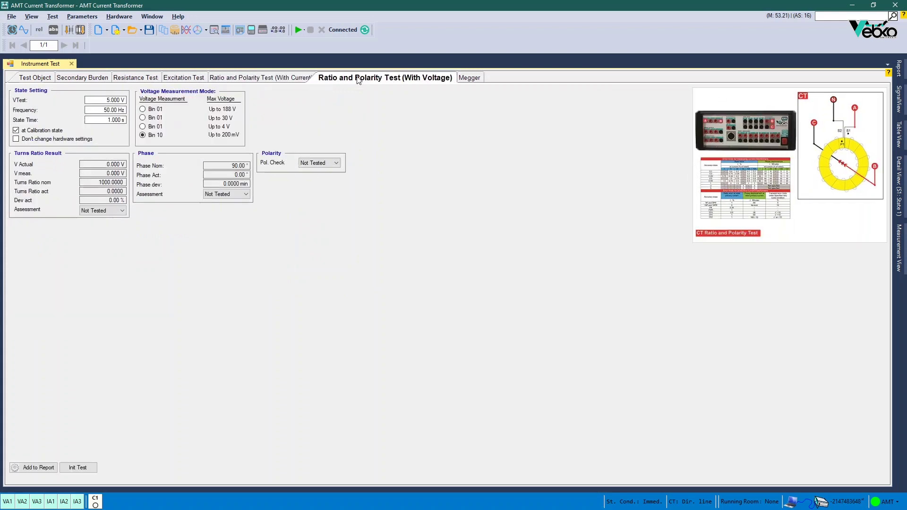
left_click(99, 77)
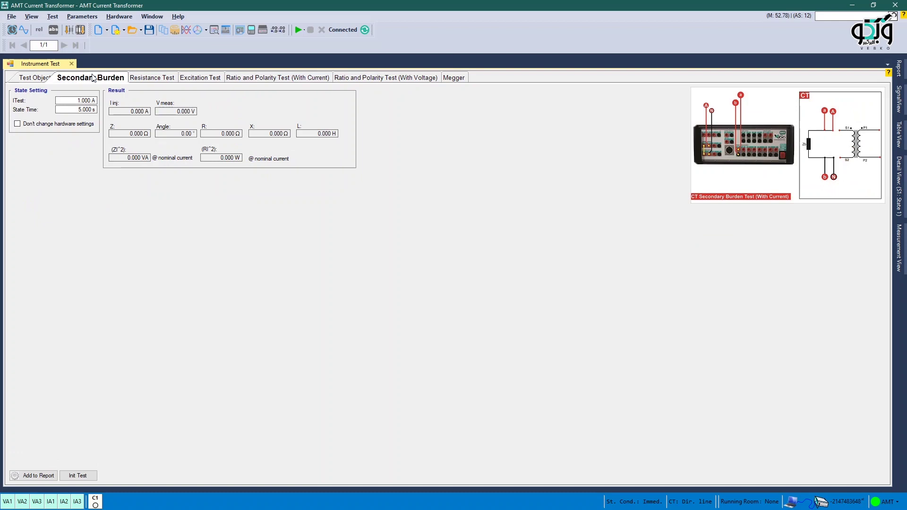
left_click(49, 78)
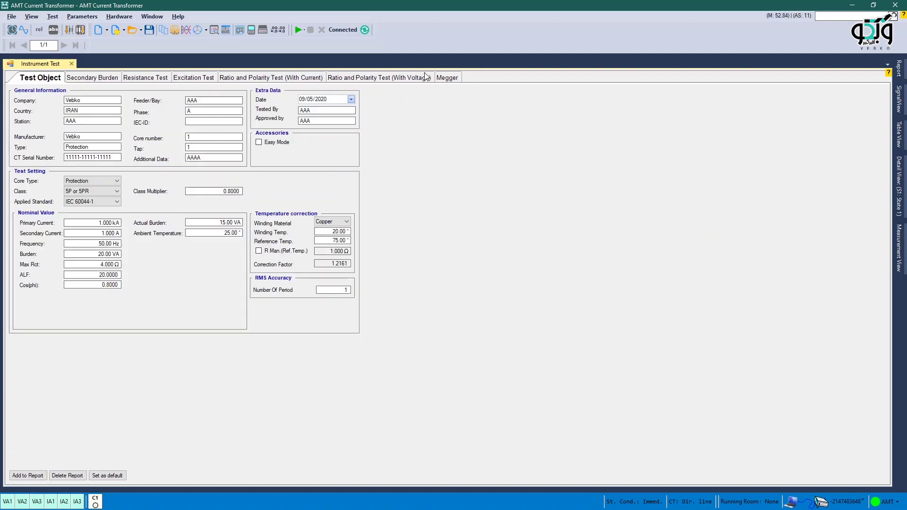
left_click(443, 79)
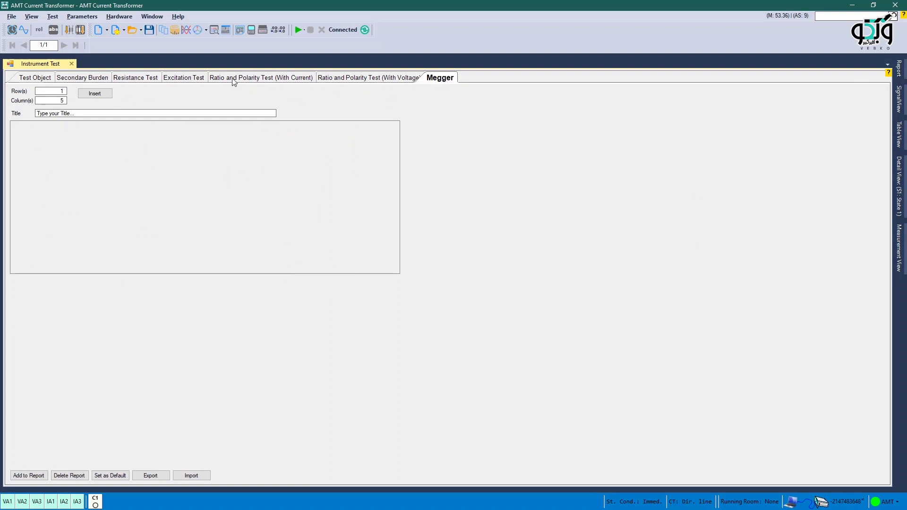
Step: Back on Test Object, go through the Core number, Tap and Additional Data entries unchanged
left_click(22, 78)
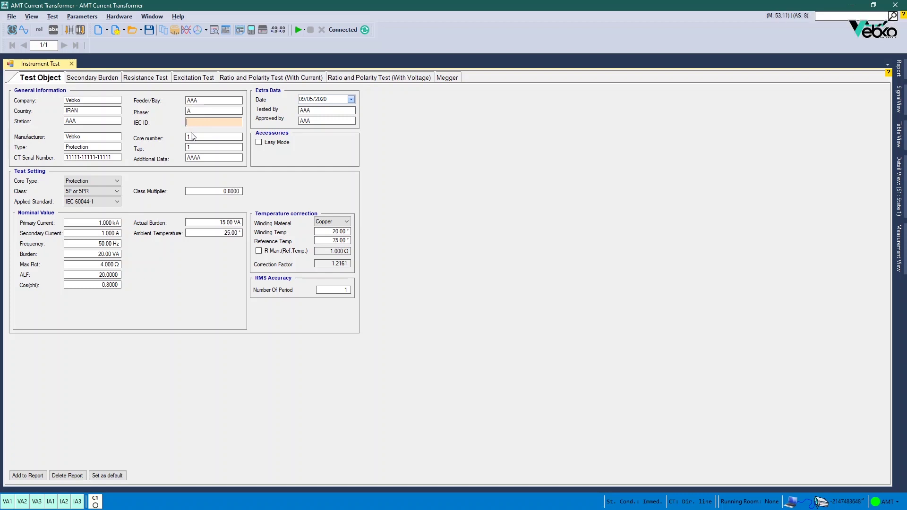
left_click(191, 137)
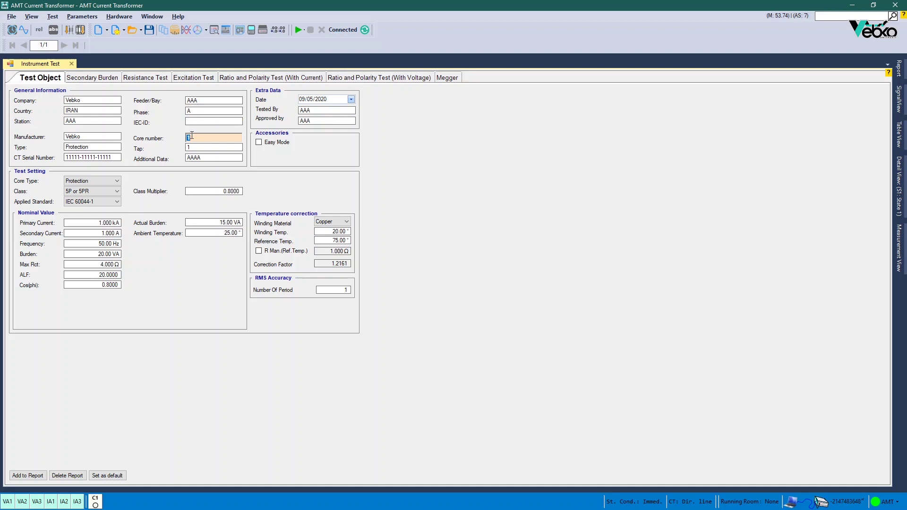
left_click(194, 145)
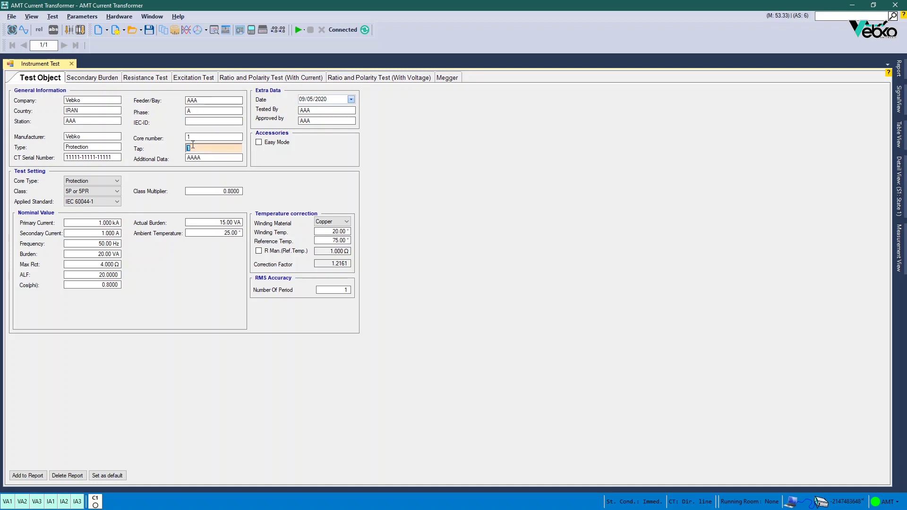
left_click(196, 156)
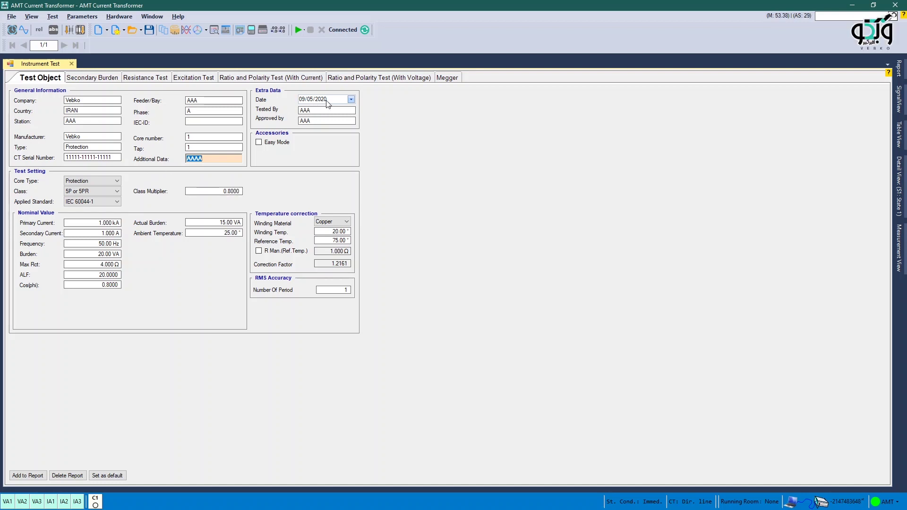
Step: Leave the test date, Tested By and Approved by entries unchanged, then enable Easy Mode
left_click(351, 100)
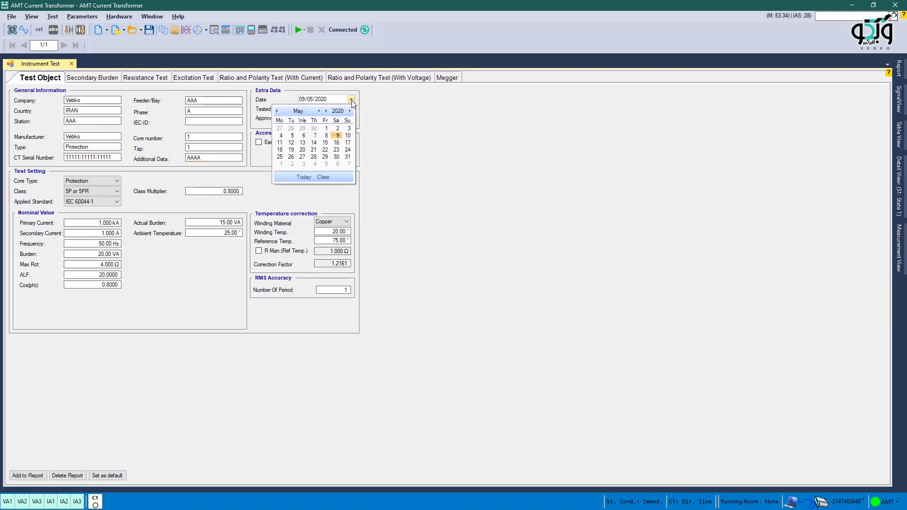
left_click(351, 100)
left_click(336, 113)
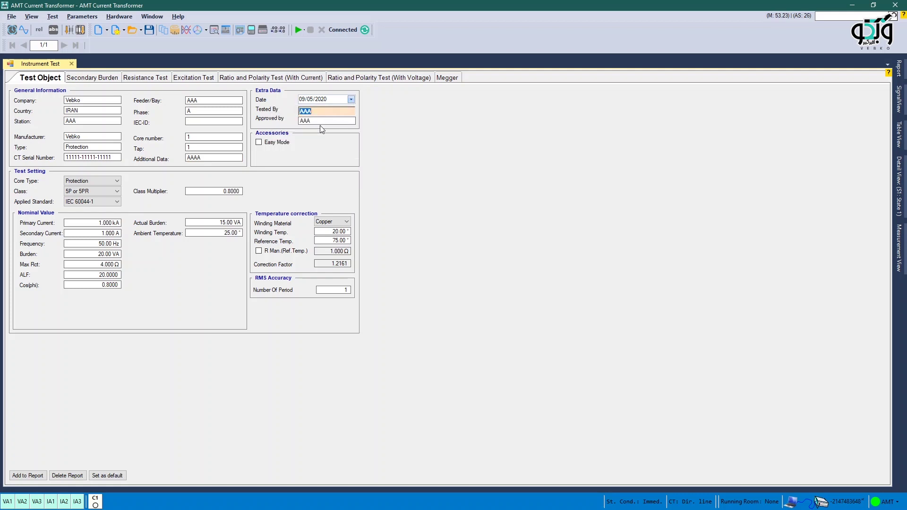
left_click(320, 121)
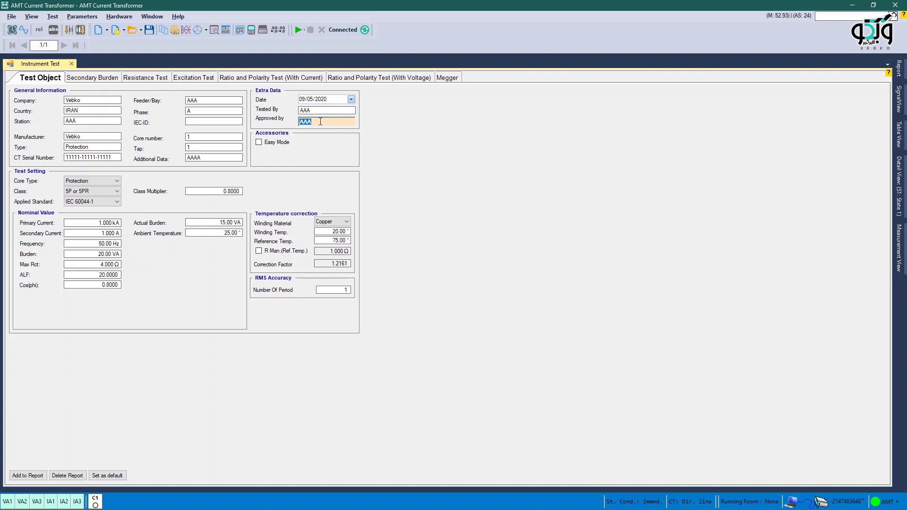
left_click(320, 122)
left_click(268, 145)
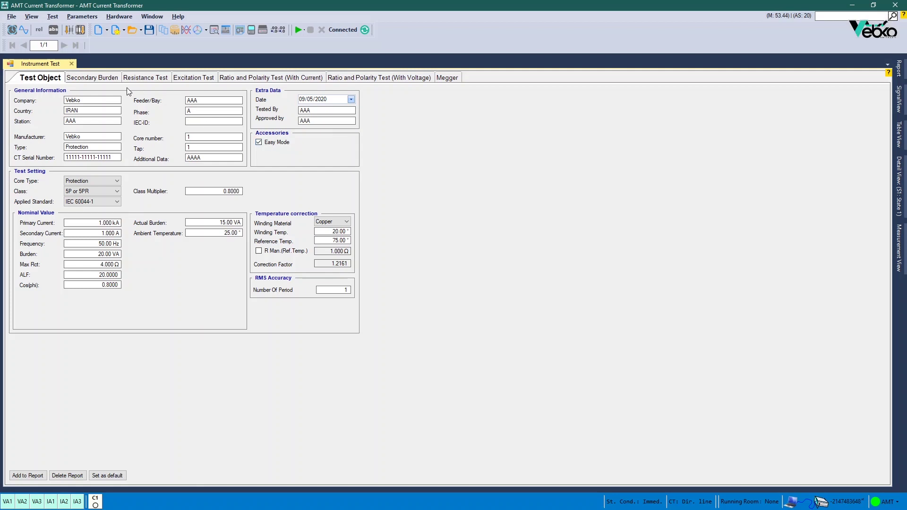
Step: View the Secondary Burden wiring page, then return to the Test Object form
left_click(107, 79)
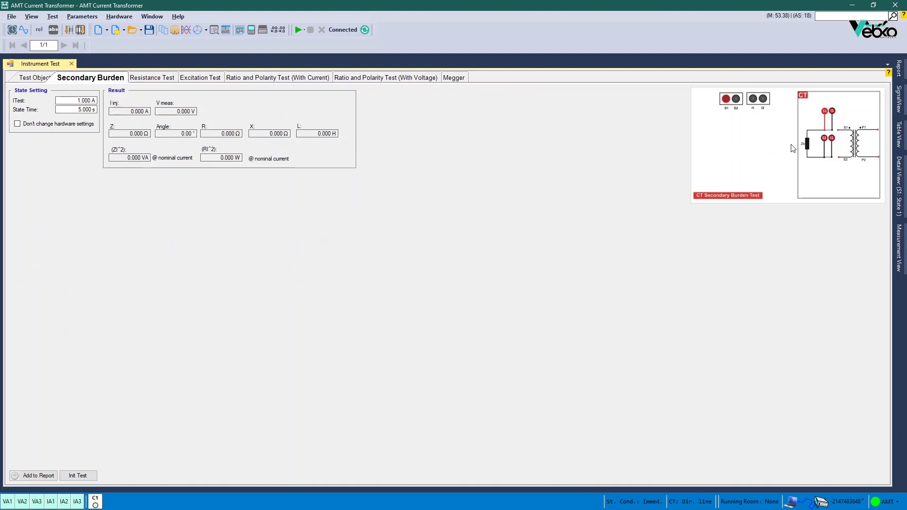
left_click(32, 80)
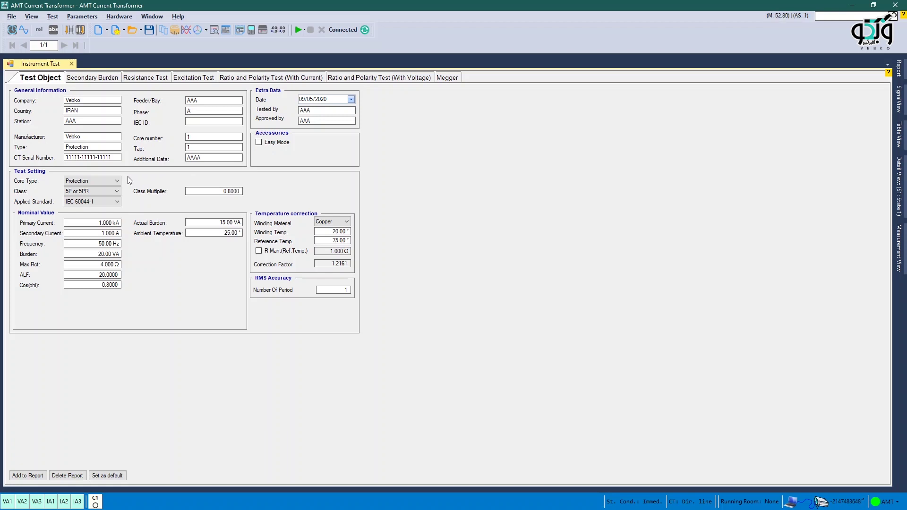
Step: Try the Measuring core type with class 0.1, then revert the core type to Protection
left_click(117, 181)
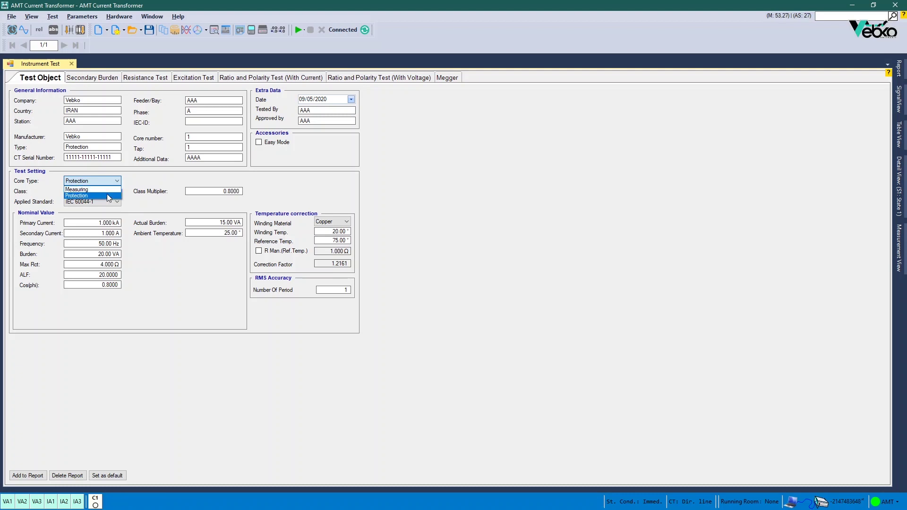
left_click(105, 189)
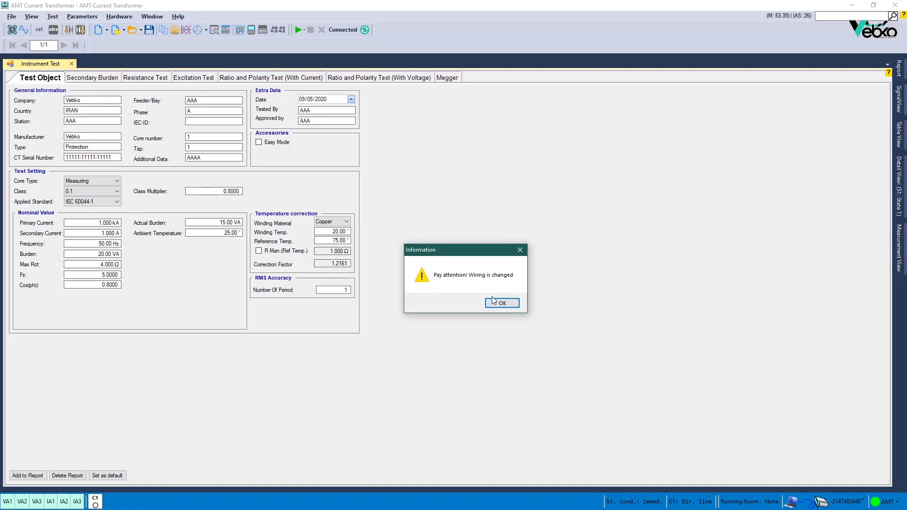
left_click(496, 302)
left_click(110, 190)
left_click(111, 190)
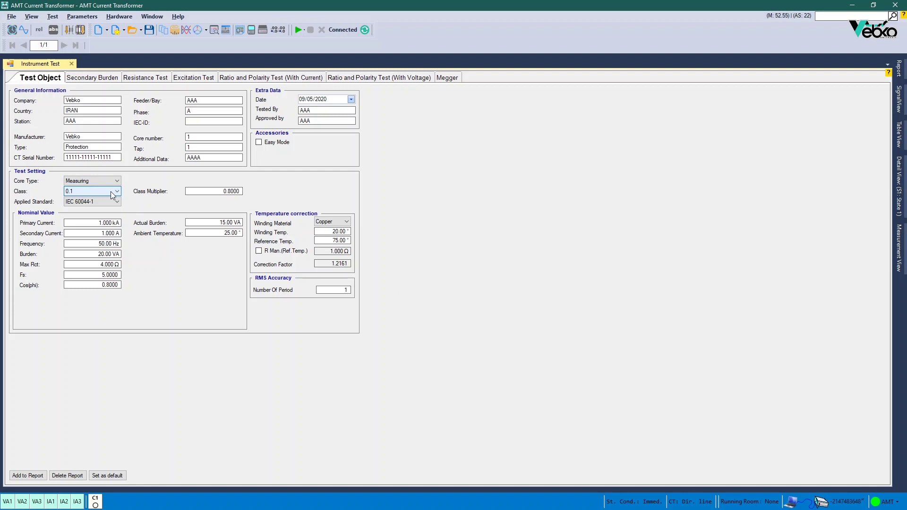
left_click(112, 195)
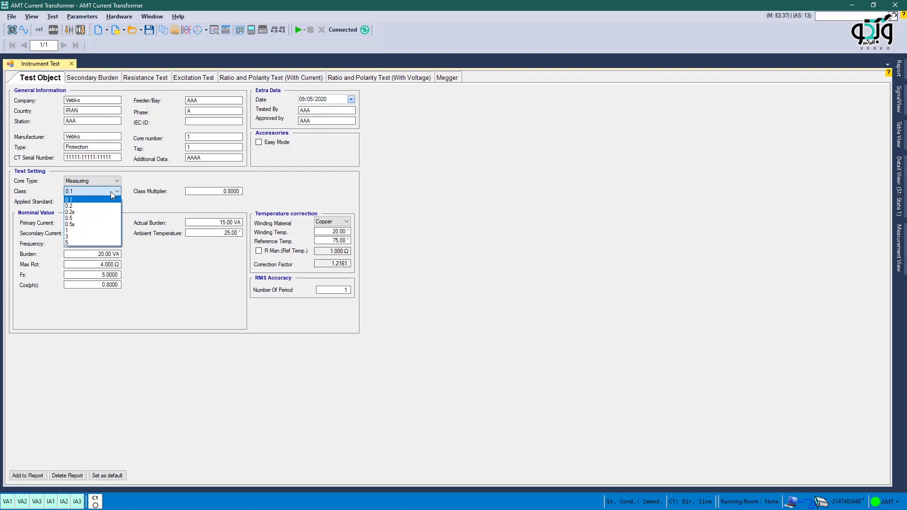
left_click(107, 180)
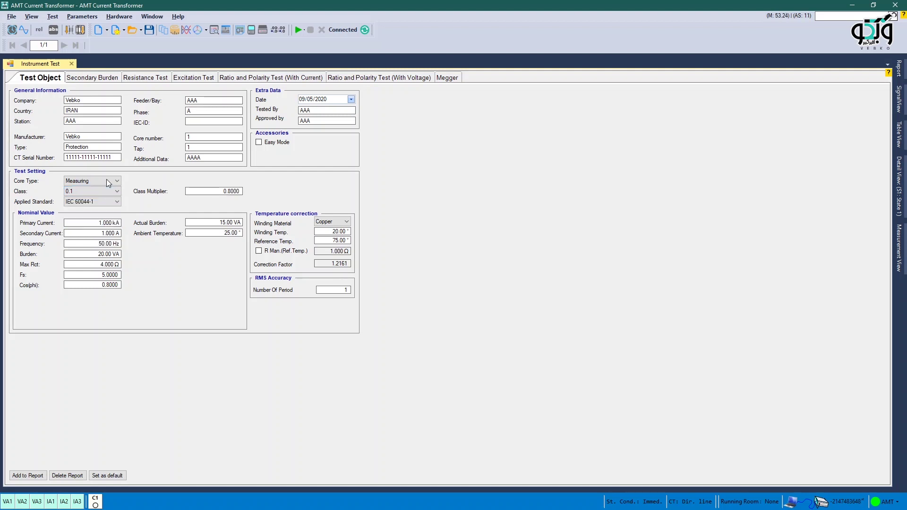
left_click(106, 179)
left_click(101, 195)
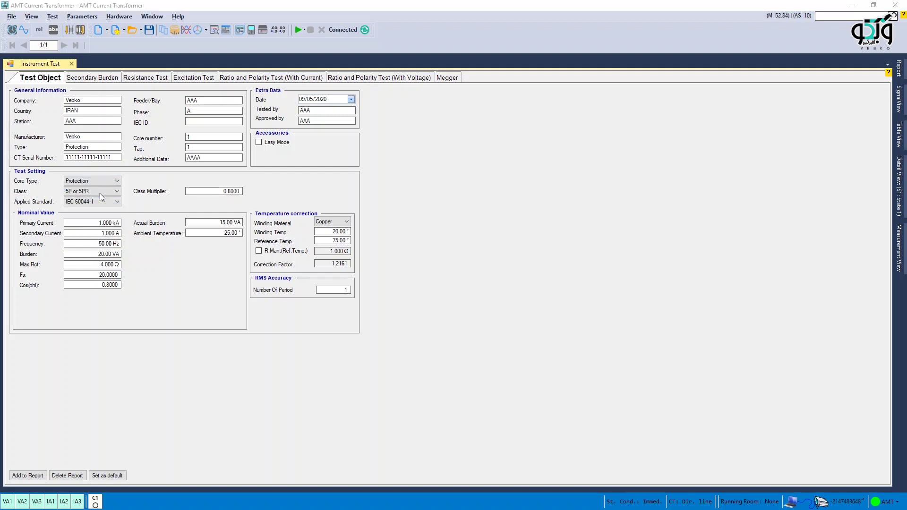
key("Return")
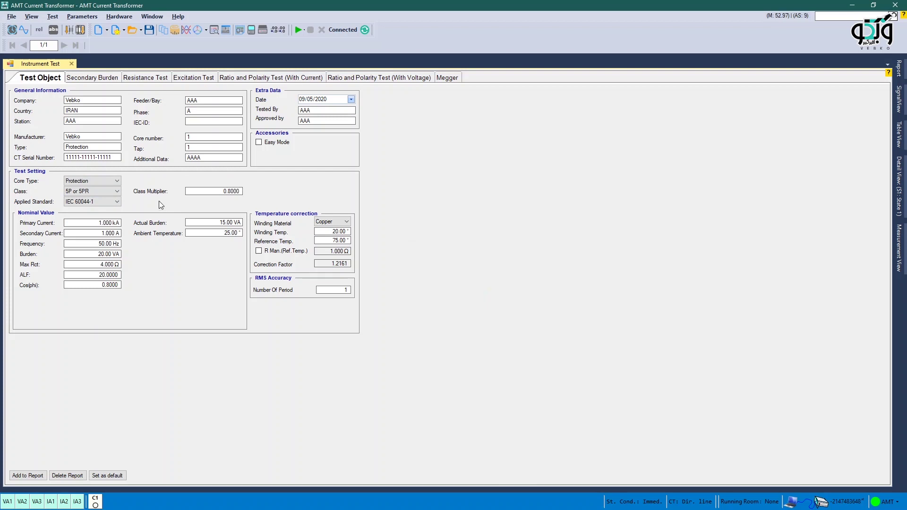
Step: Pick class 10P or 10 Pr from the Class list and select the ALF field
left_click(118, 193)
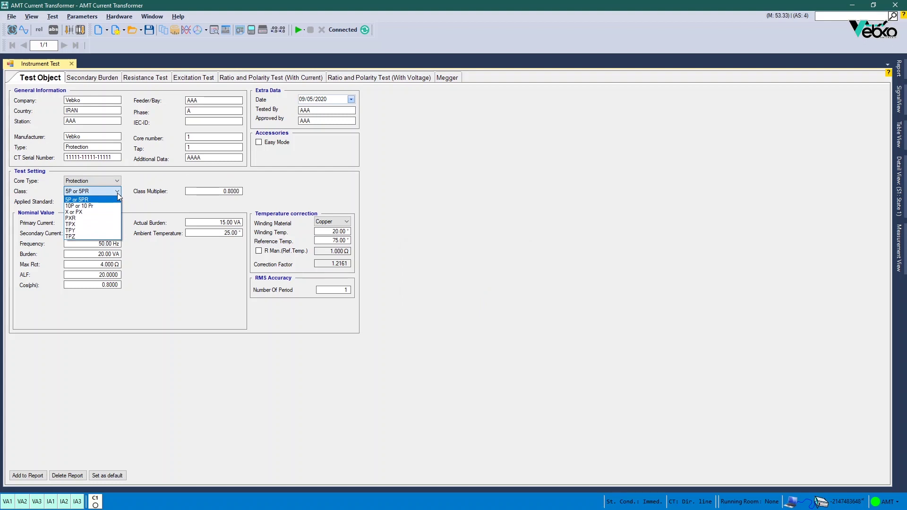
left_click(117, 194)
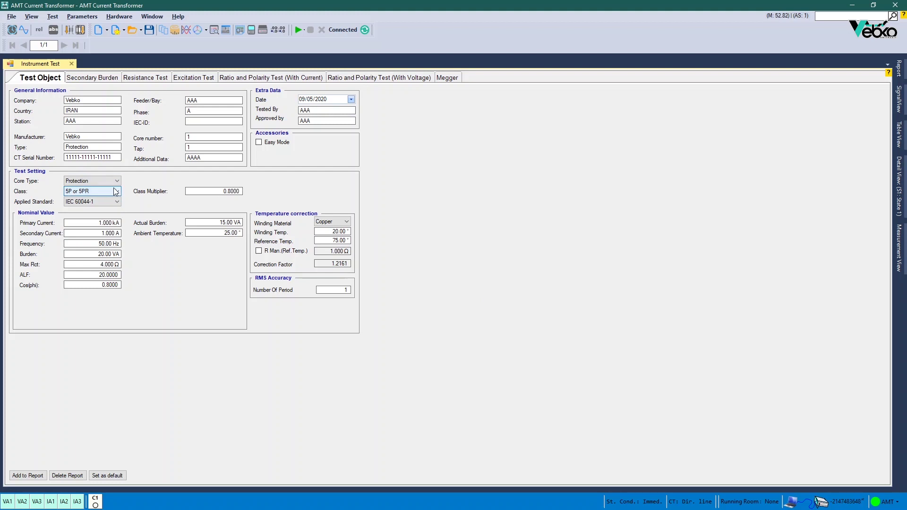
left_click(117, 194)
left_click(105, 205)
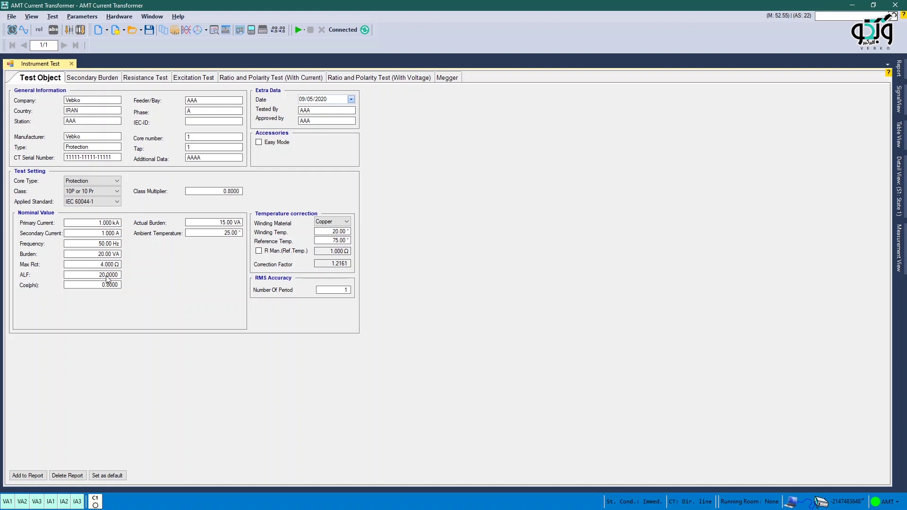
left_click(107, 278)
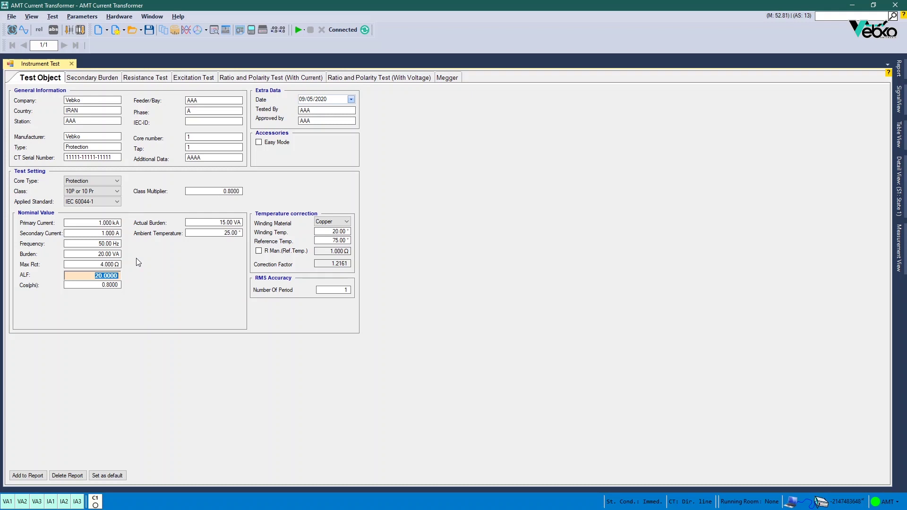
Step: Keep IEC 60044-1 and review Class Multiplier 0.8, currents, frequency, burden and Max Rct
left_click(116, 204)
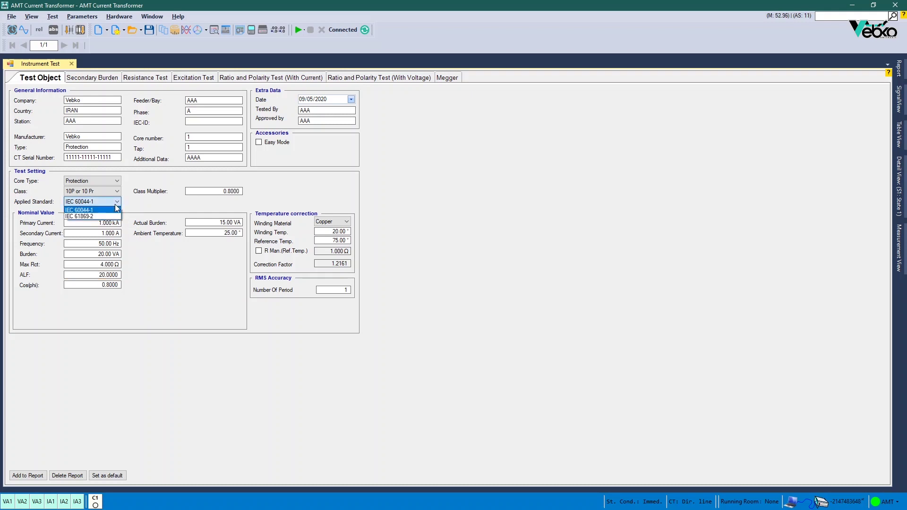
left_click(115, 210)
left_click(216, 191)
double_click(216, 192)
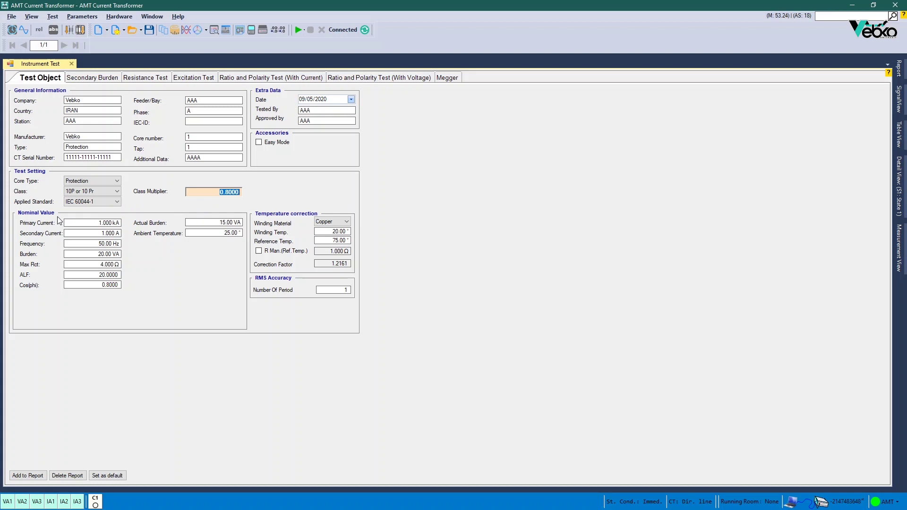
left_click(103, 226)
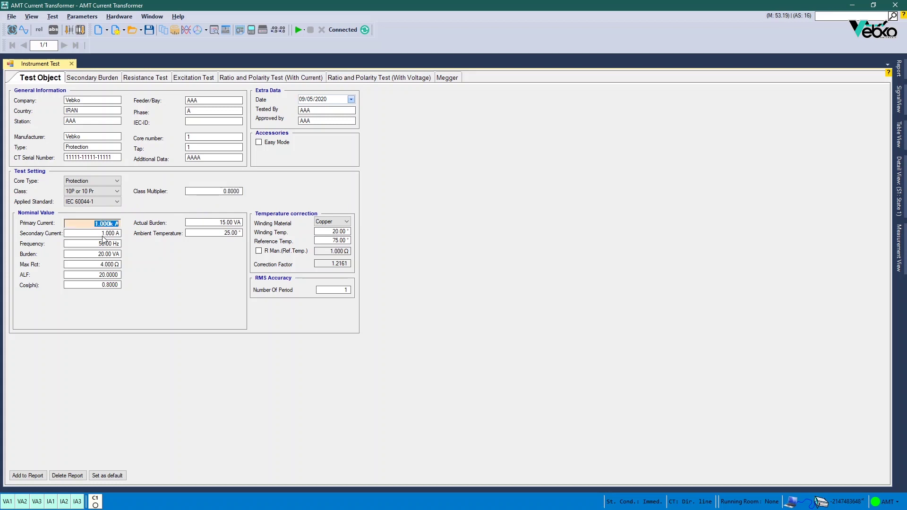
left_click(103, 235)
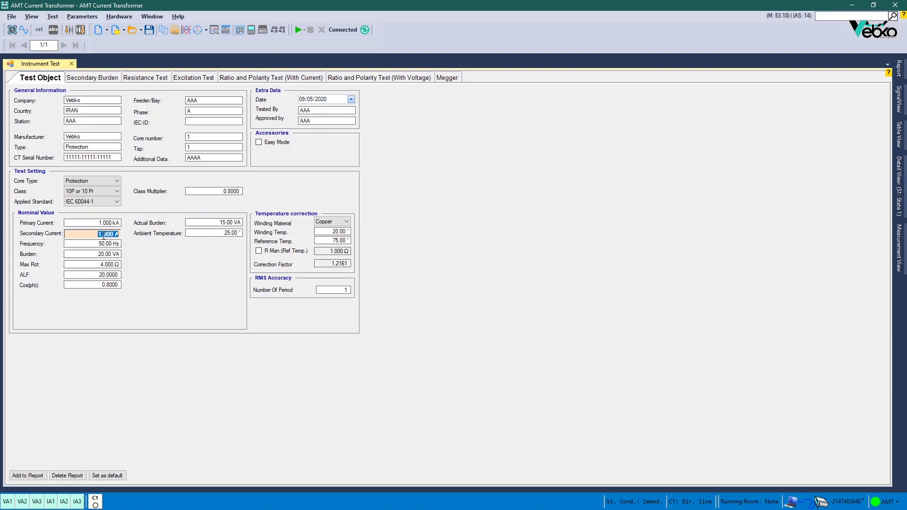
left_click(101, 245)
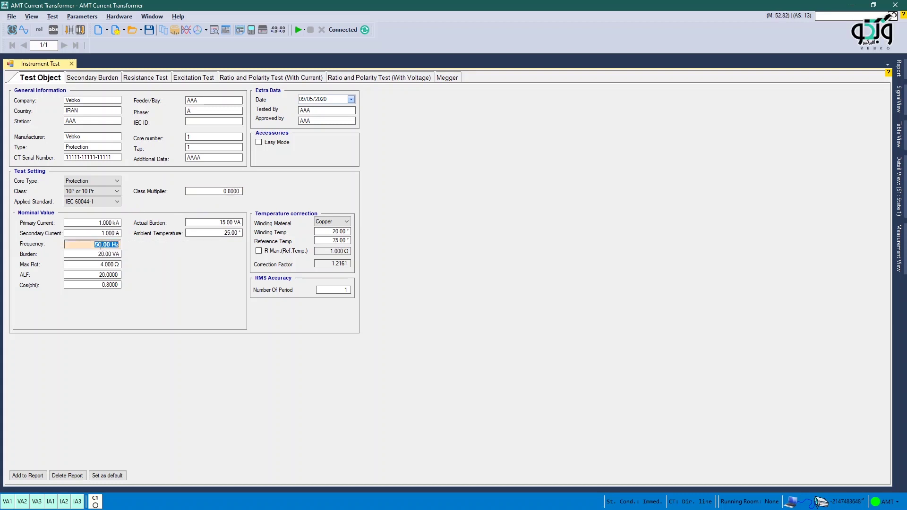
left_click(103, 256)
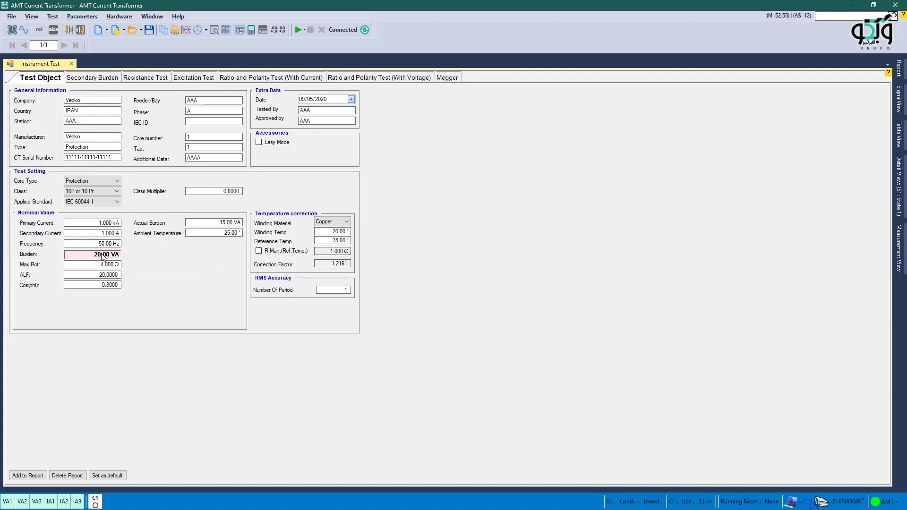
left_click(106, 264)
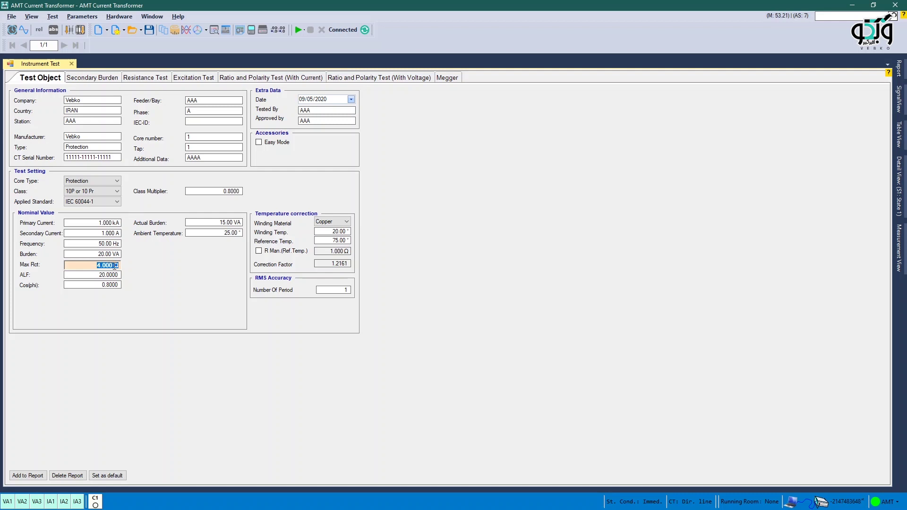
Step: Change the core type to Measuring and accept the wiring-changed notice
left_click(70, 182)
left_click(102, 190)
key("Return")
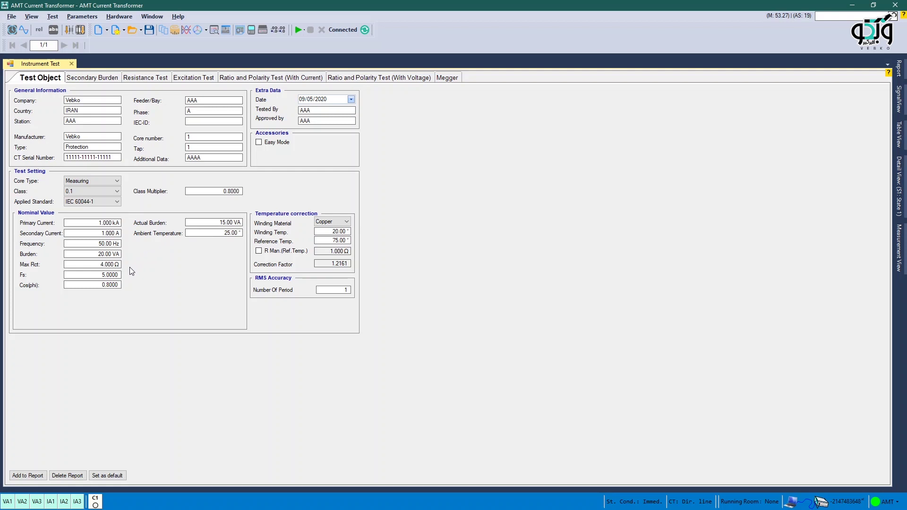
Step: Set the core type back to Protection and confirm ALF 20.0000
left_click(103, 182)
left_click(97, 194)
key("Return")
left_click(117, 276)
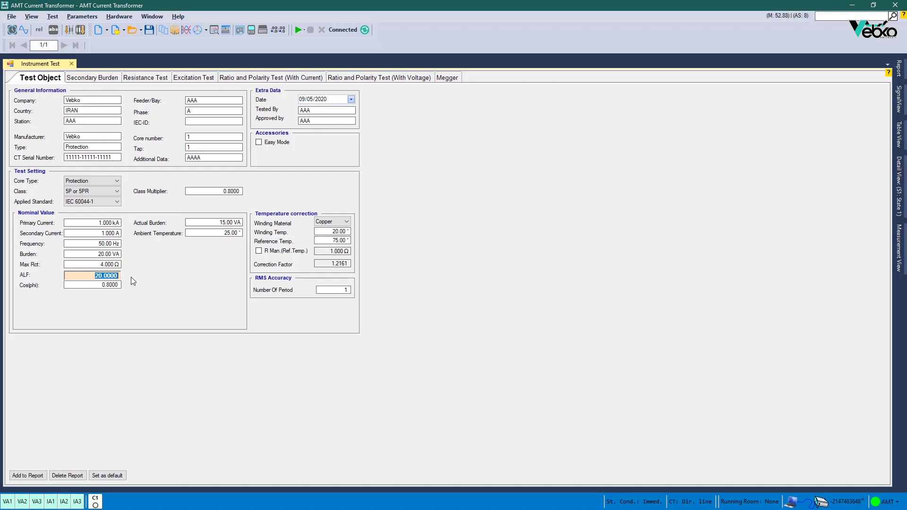
key("Return")
Step: Review the Cos(phi), Actual Burden and Ambient Temperature values without changing them
left_click(117, 286)
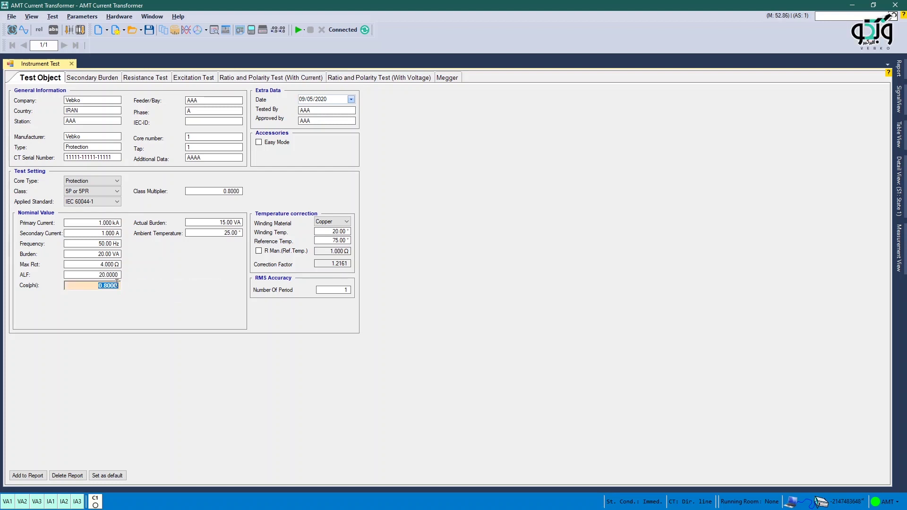
left_click(227, 225)
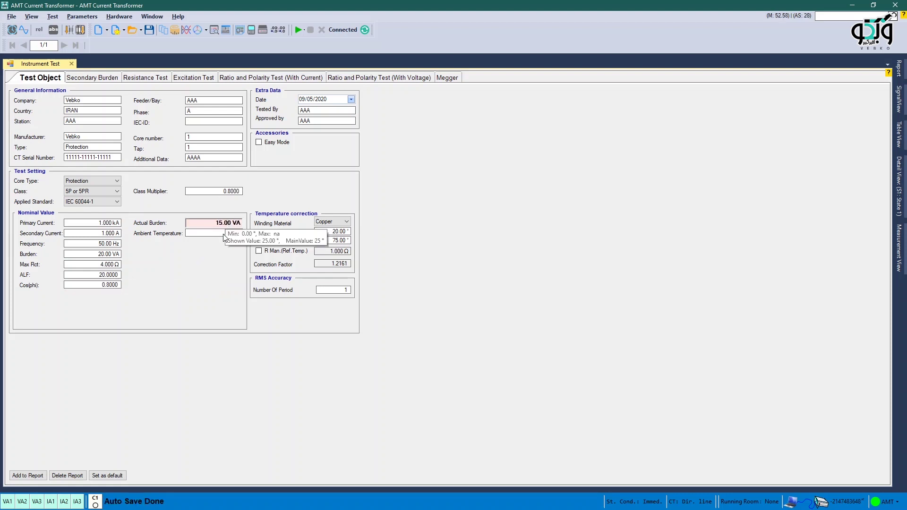
left_click(224, 236)
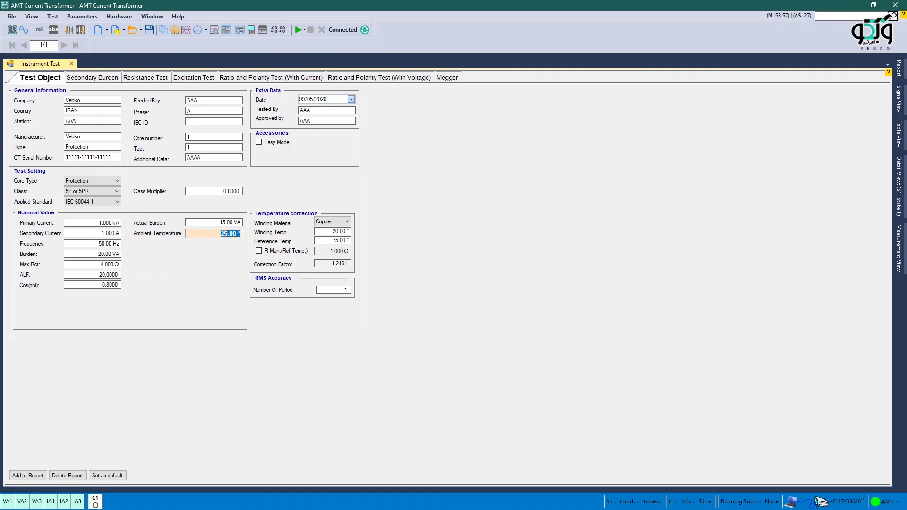
key("Return")
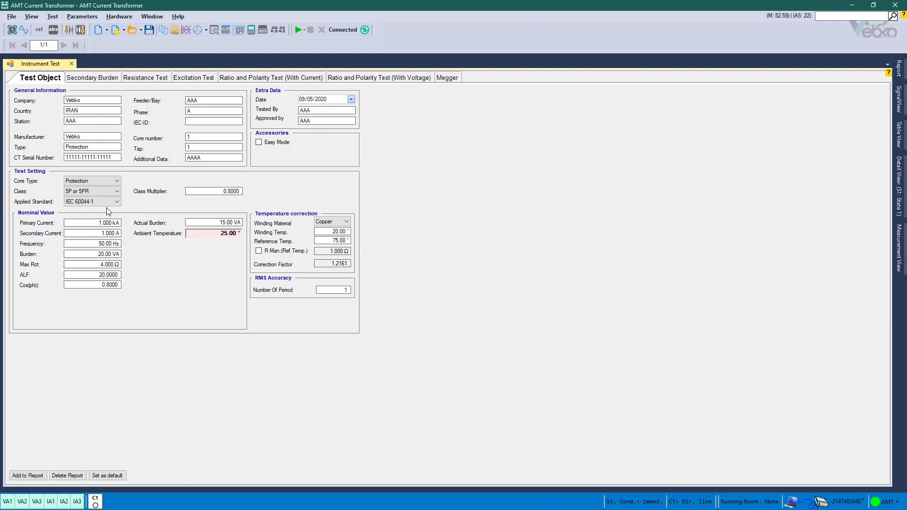
Step: Choose class TPY, accept the wiring notice, and check the Excitation Test page before returning
left_click(96, 192)
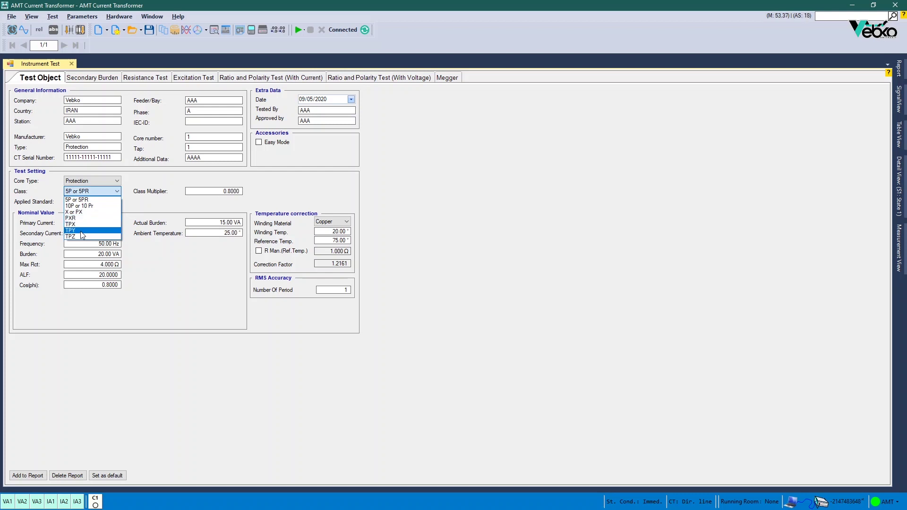
left_click(81, 231)
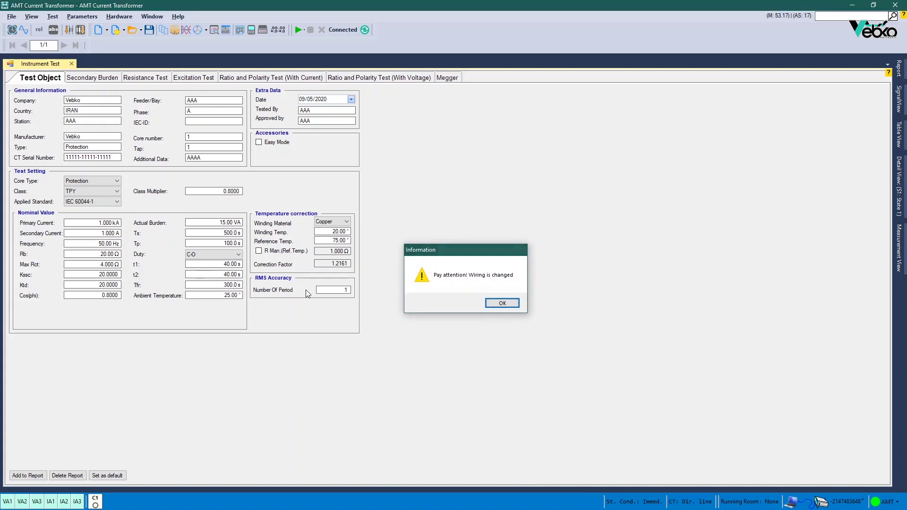
key("Return")
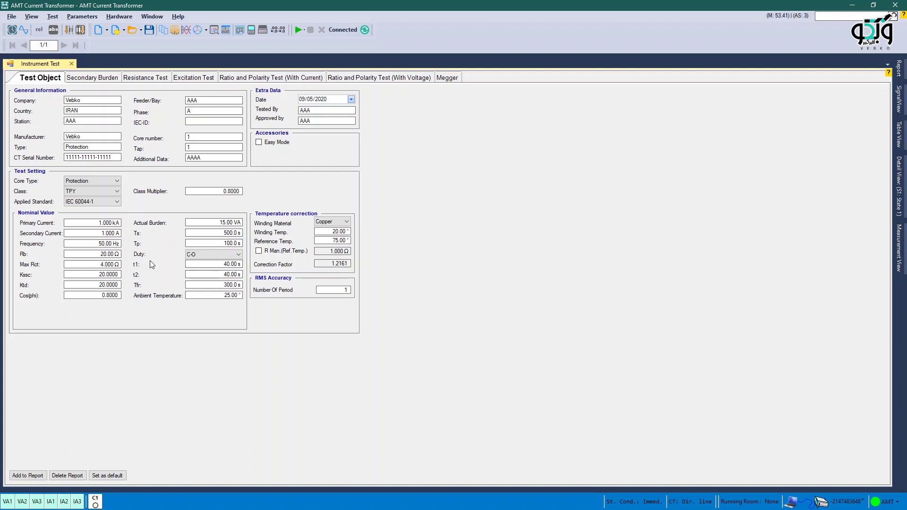
left_click(196, 79)
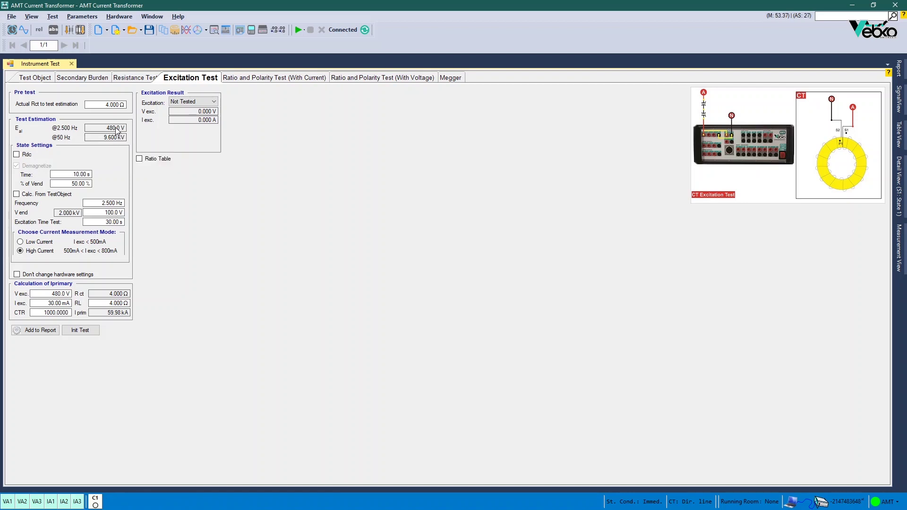
left_click(35, 78)
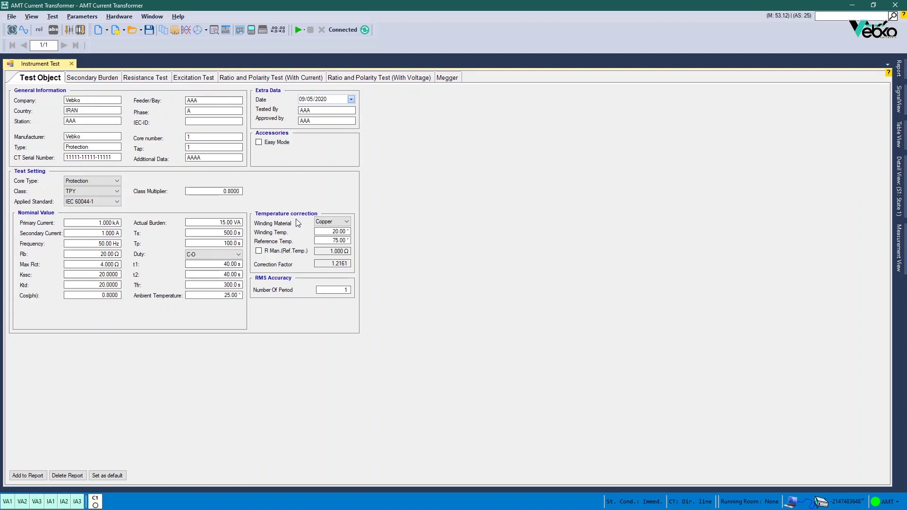
Step: Set winding material to Aluminum and review the Winding Temp. and Reference Temp. fields
left_click(334, 223)
left_click(329, 237)
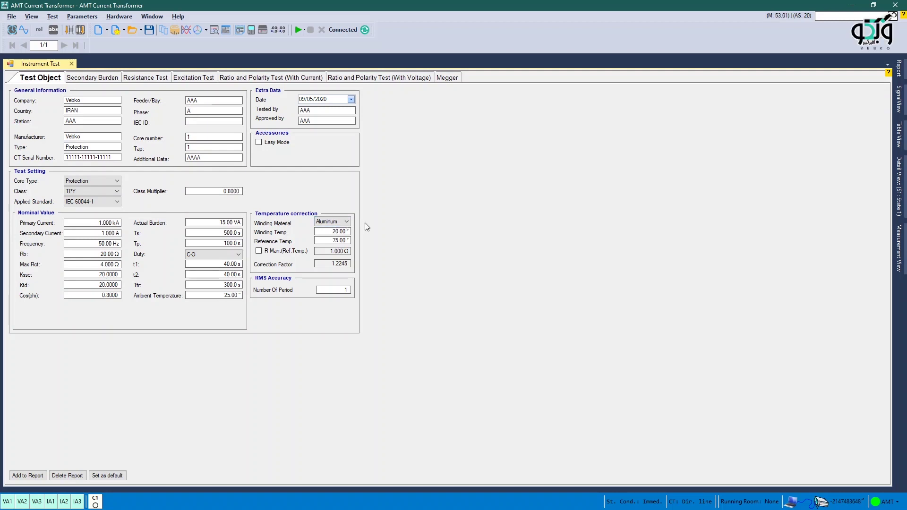
left_click(345, 232)
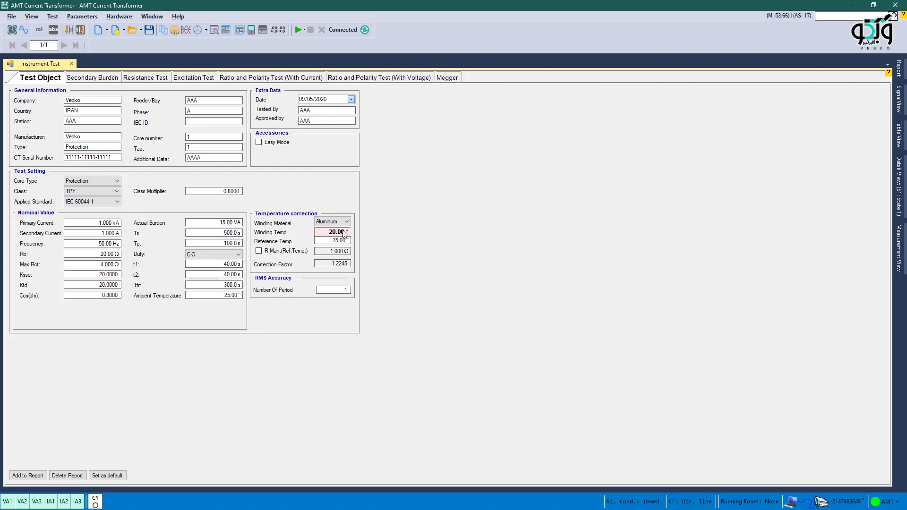
left_click(345, 241)
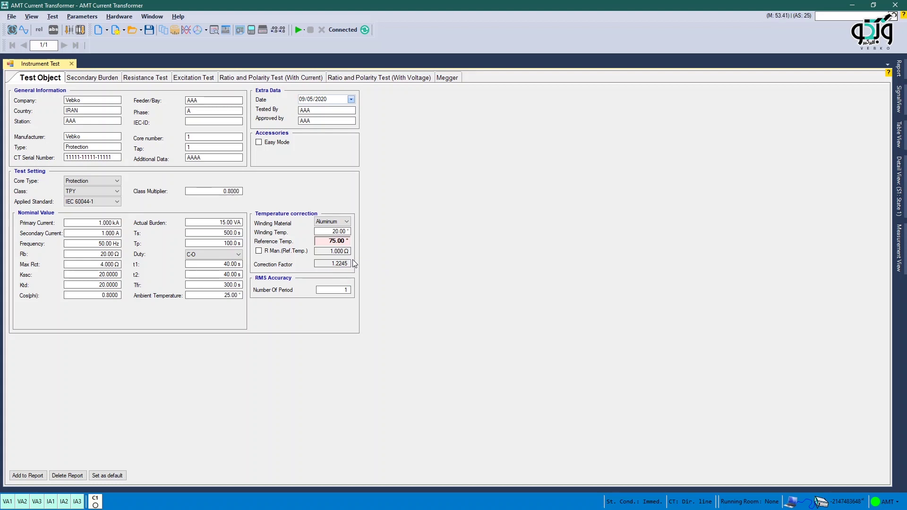
Step: Enable R Man.(Ref.Temp.), check the Resistance Test page, and set Number Of Period to 10
left_click(272, 253)
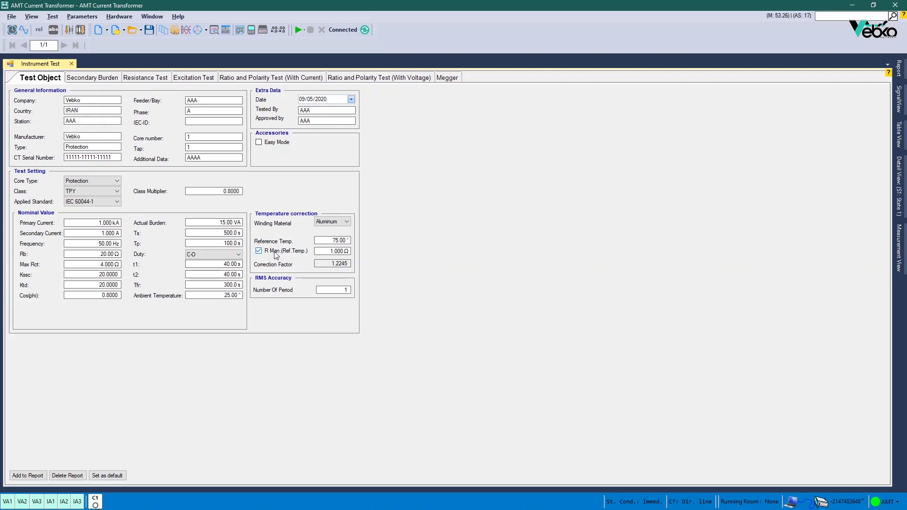
left_click(333, 252)
left_click(333, 242)
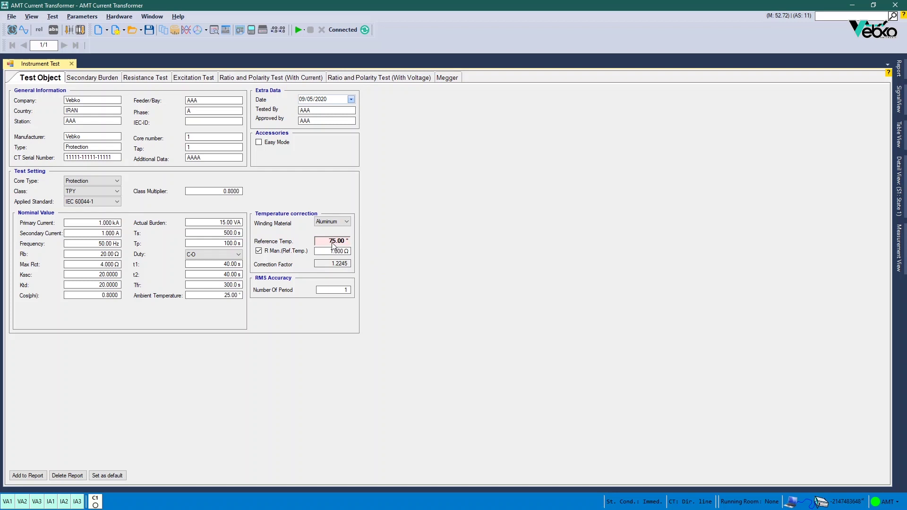
left_click(147, 77)
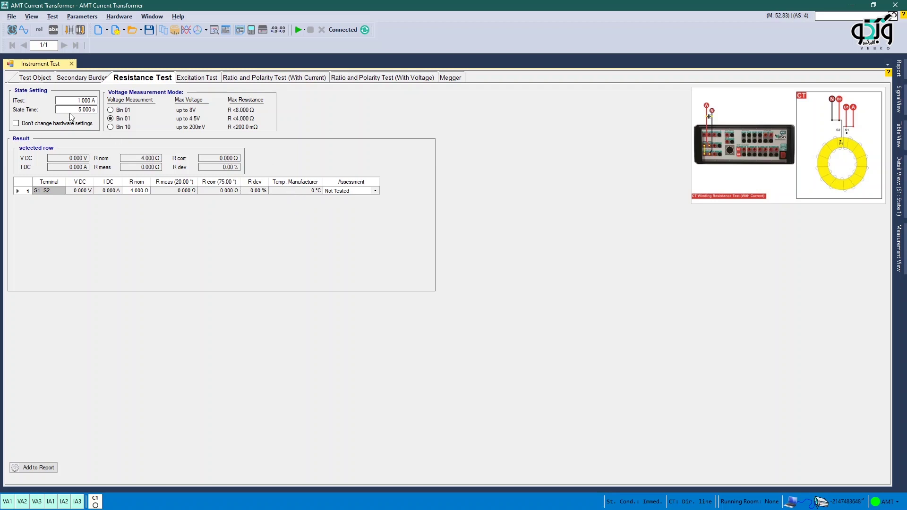
left_click(35, 81)
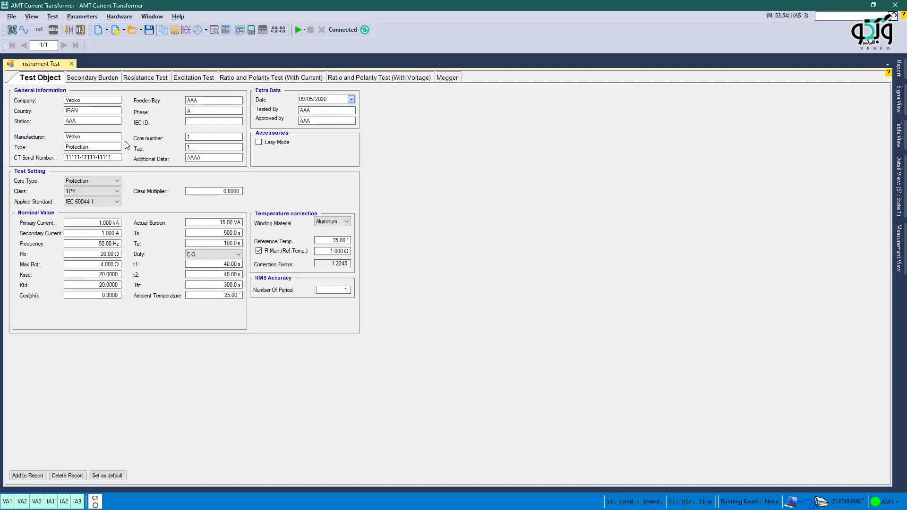
left_click(336, 290)
type("0")
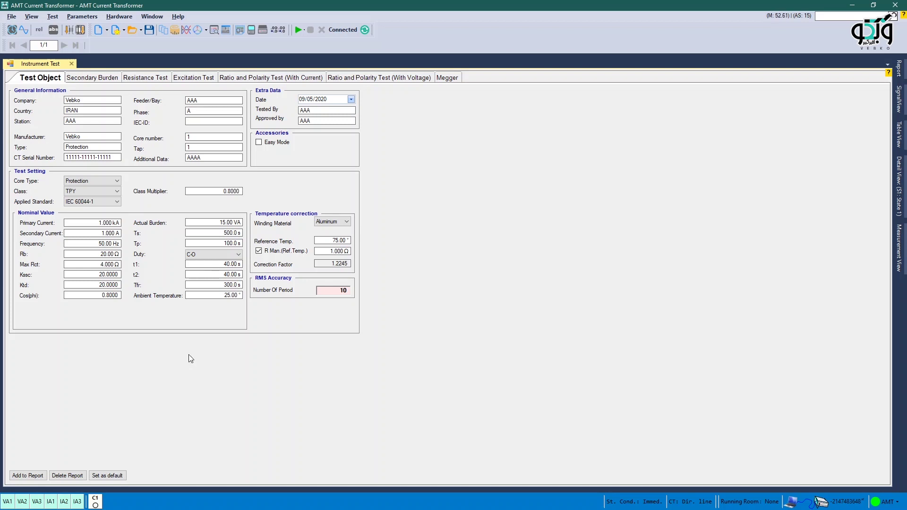
Step: Add the current test object settings to the report and dismiss the confirmation
left_click(21, 473)
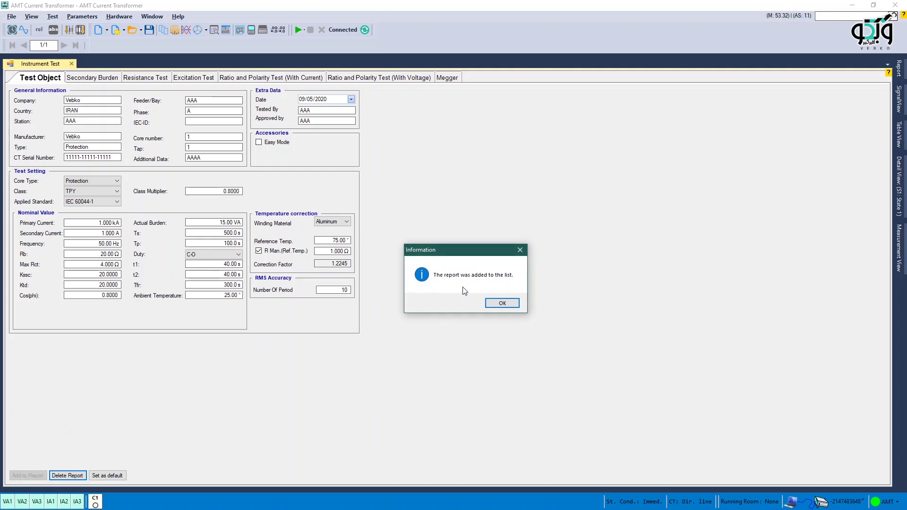
key("Return")
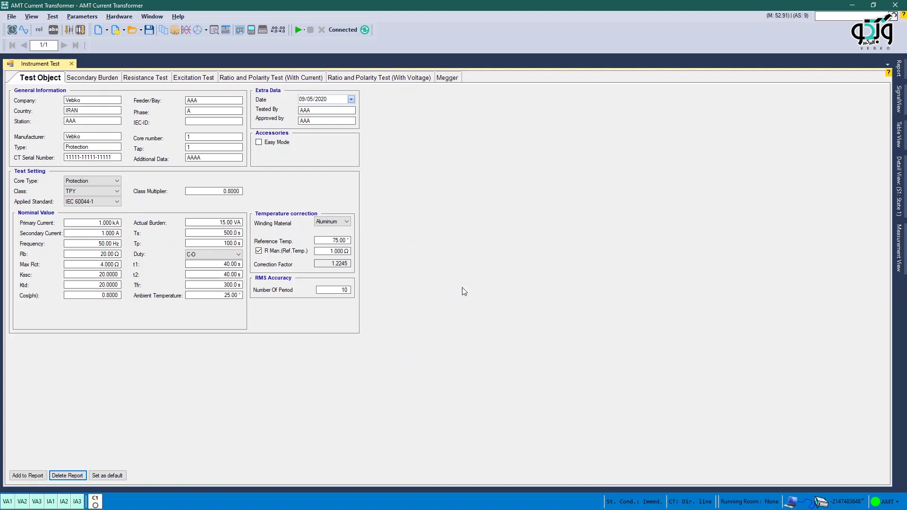
Step: Pin the report preview beside the form and delete the previously added test object entry
left_click(899, 68)
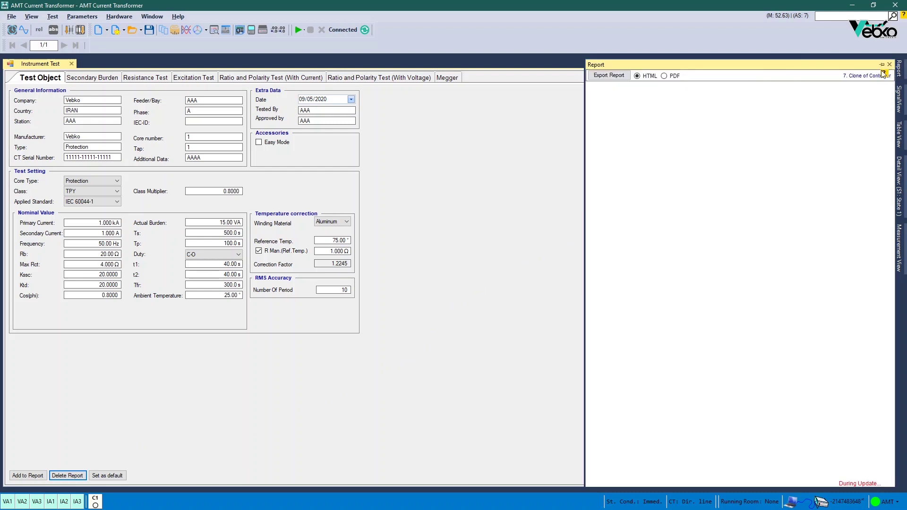
left_click(882, 65)
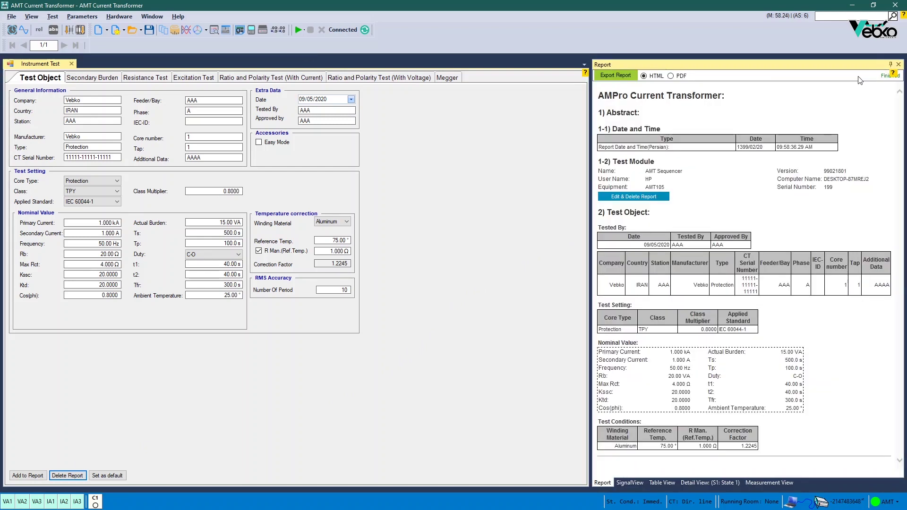
left_click(640, 197)
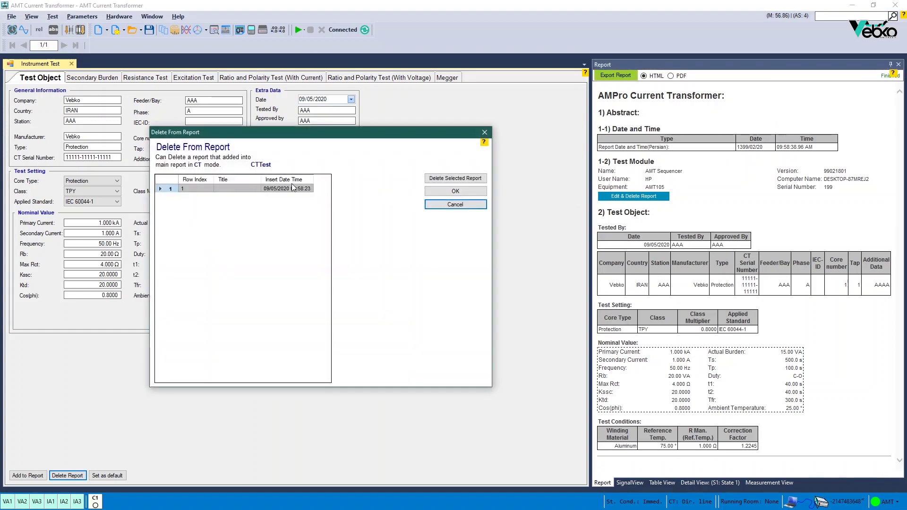
left_click(455, 177)
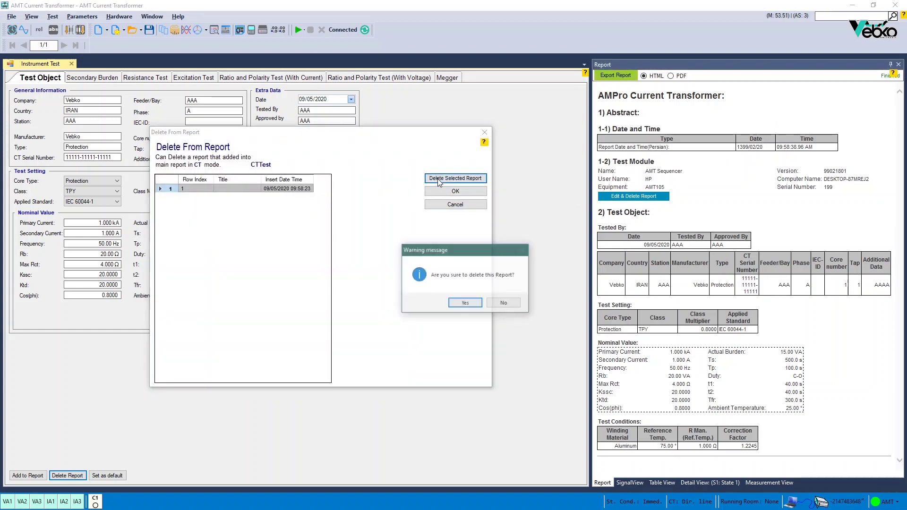
left_click(465, 303)
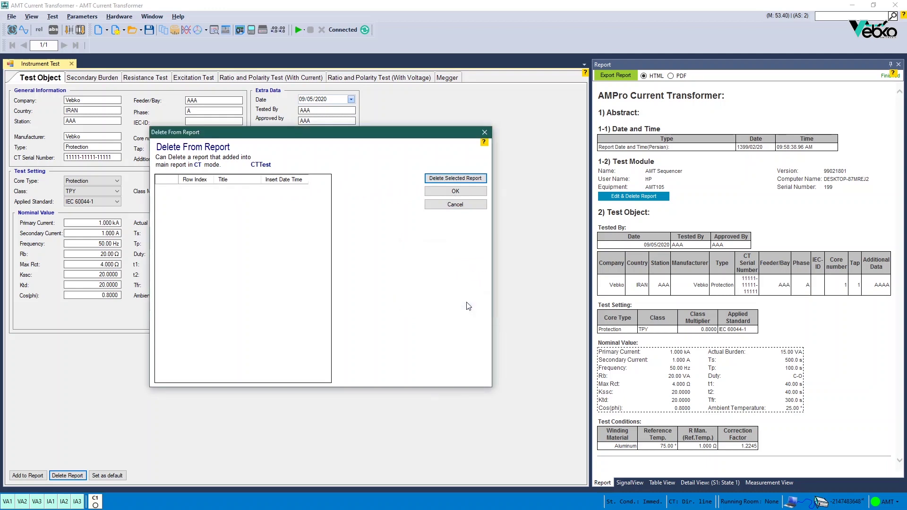
left_click(455, 205)
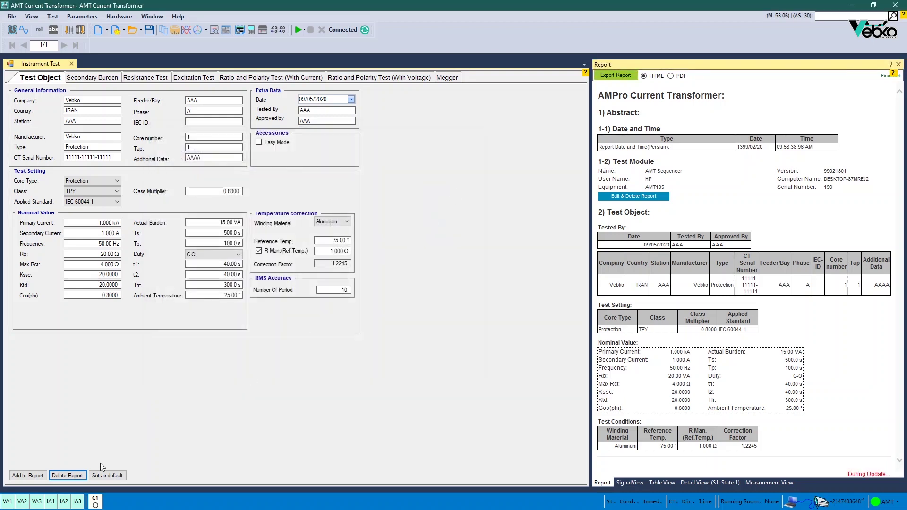
Step: Save the current settings as default and change the CT class to 10P
left_click(105, 478)
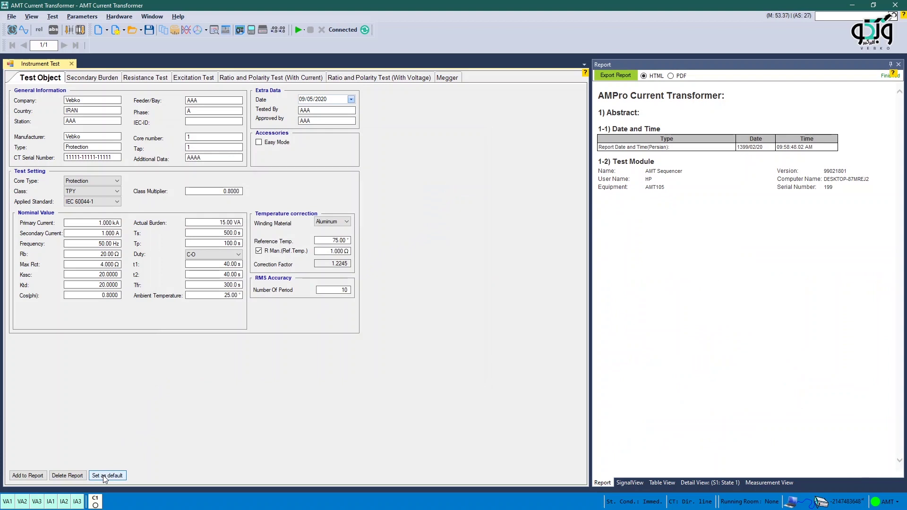
left_click(95, 189)
left_click(95, 205)
Step: Enter a 500 A primary current and a 15 VA burden
left_click(105, 224)
type("500")
key("Return")
left_click(109, 254)
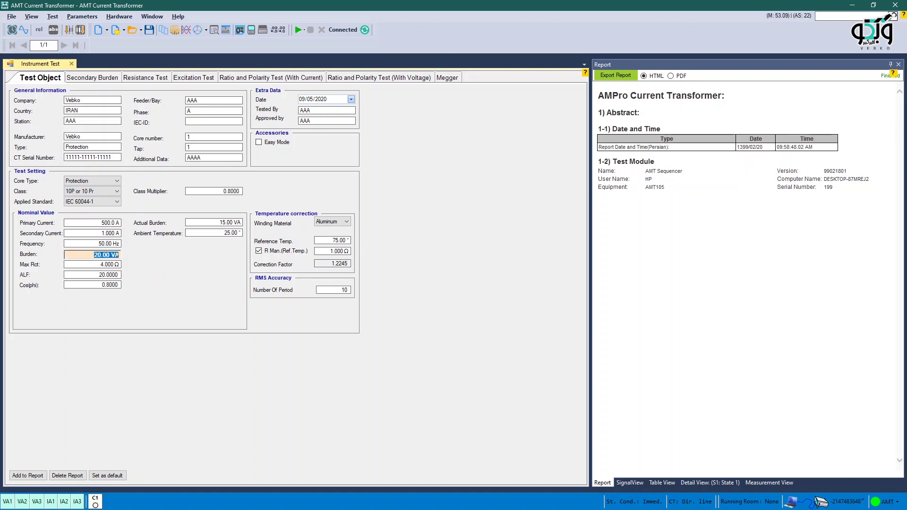
type("15")
left_click(112, 274)
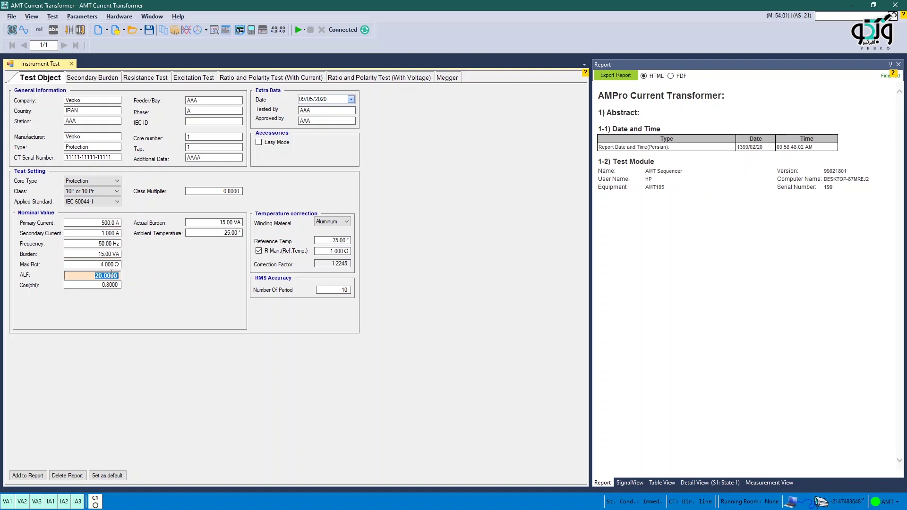